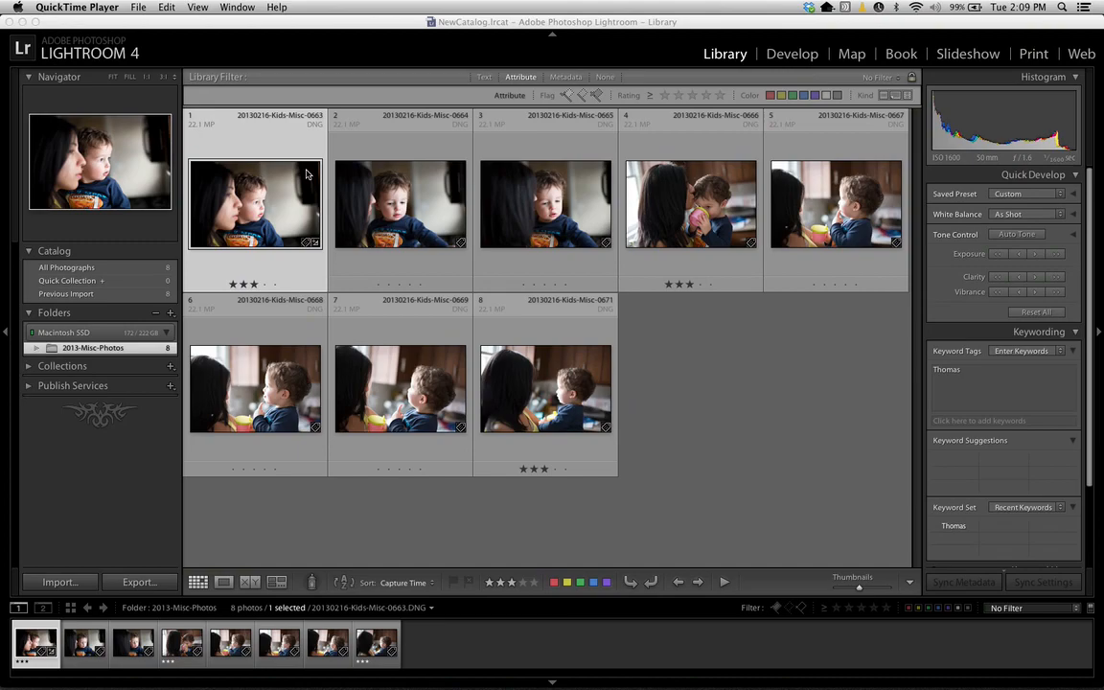
View the first photo, 20130216-Kids-Misc-0663, enlarged in Loupe view and return to the grid.
{"action": "left_click", "coordinate": [280, 196]}
{"action": "key", "text": "e"}
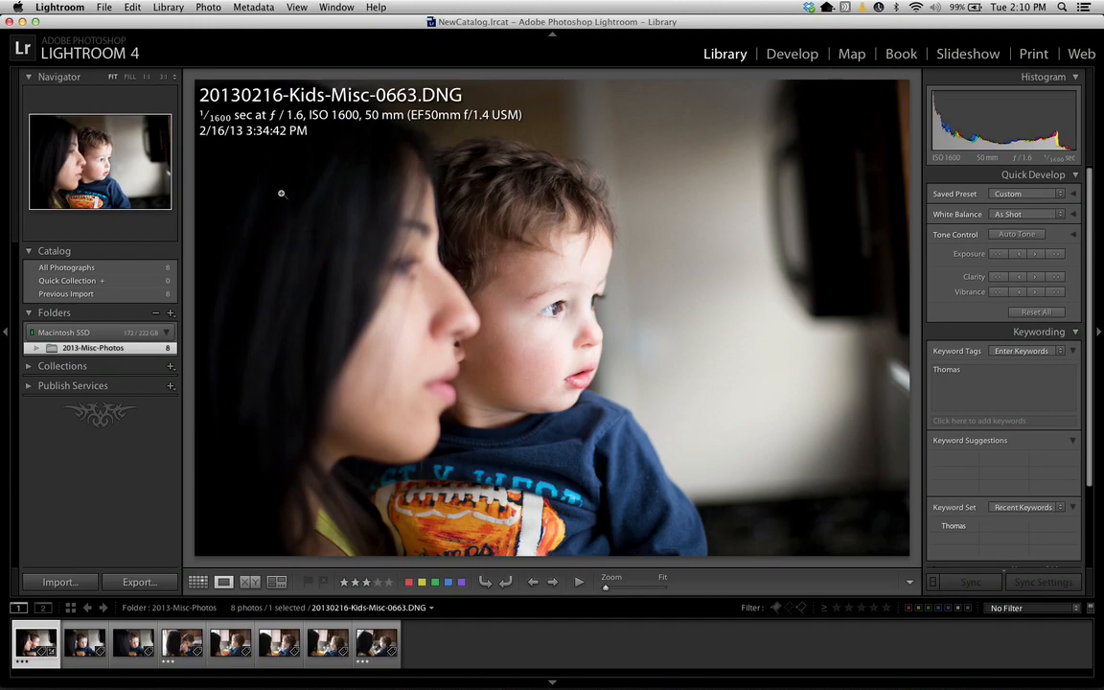
{"action": "key", "text": "g"}
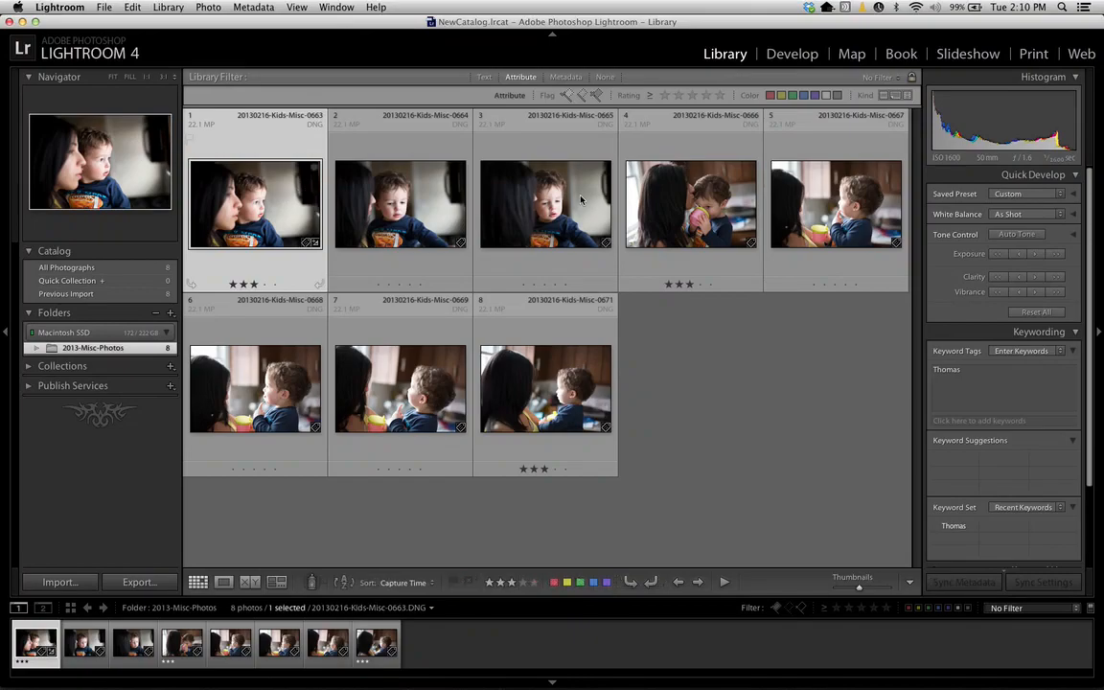
Compare the first five photos in Survey view, drop the third one (0665) from the comparison, and return to the grid.
{"action": "left_click", "coordinate": [834, 228], "text": "shift"}
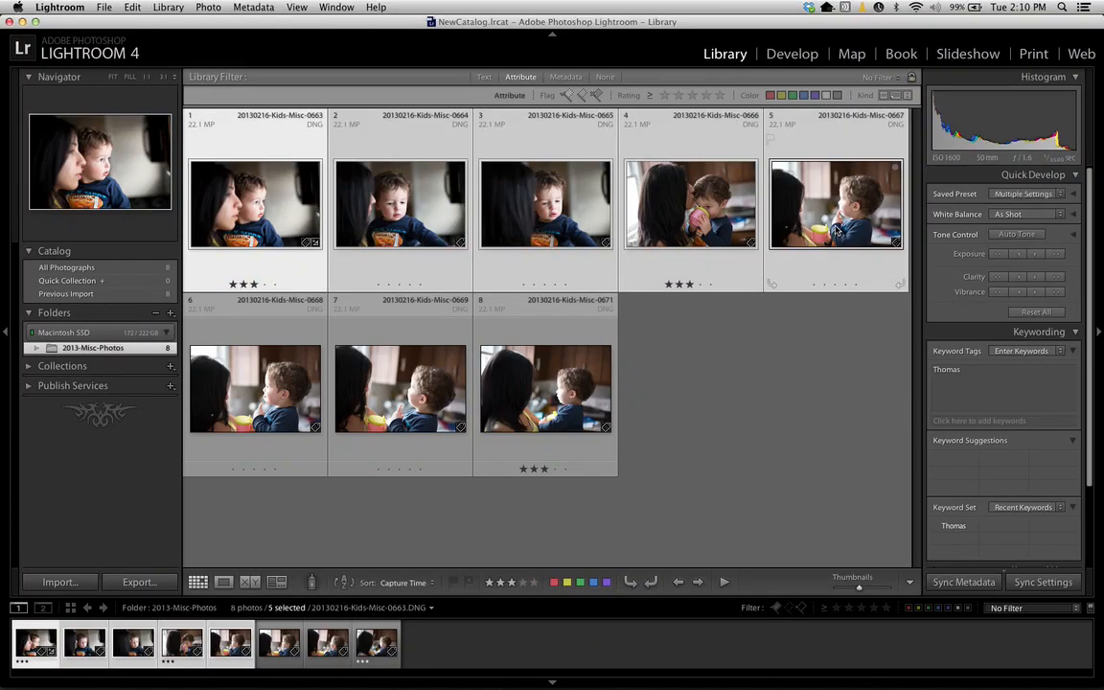
{"action": "key", "text": "n"}
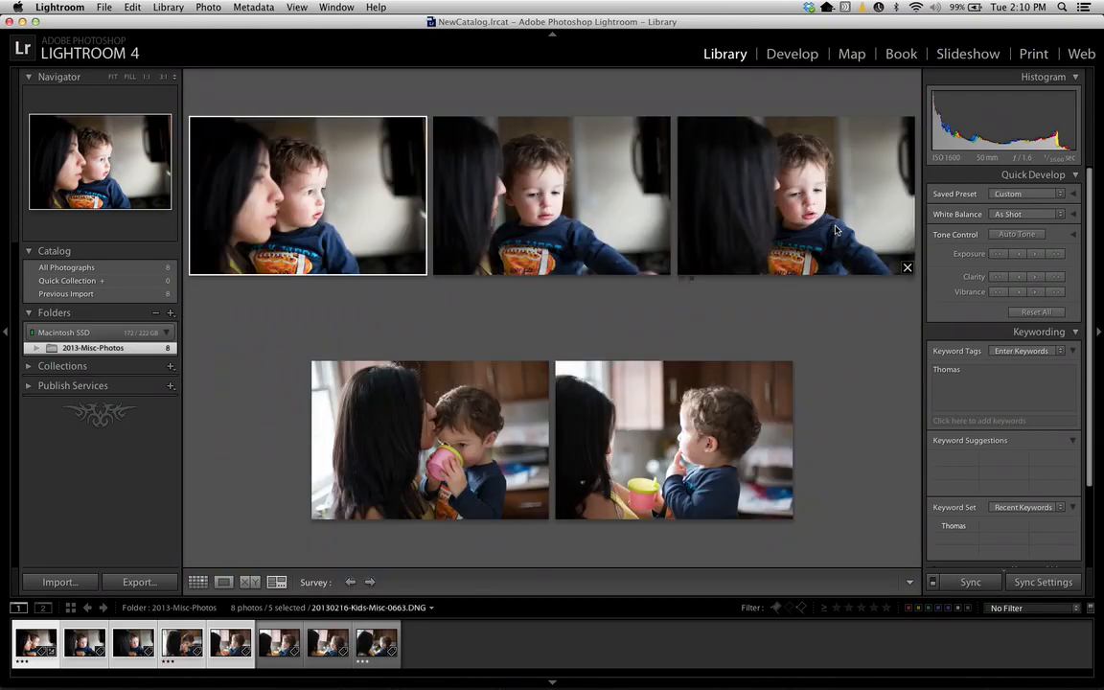
{"action": "left_click", "coordinate": [906, 272]}
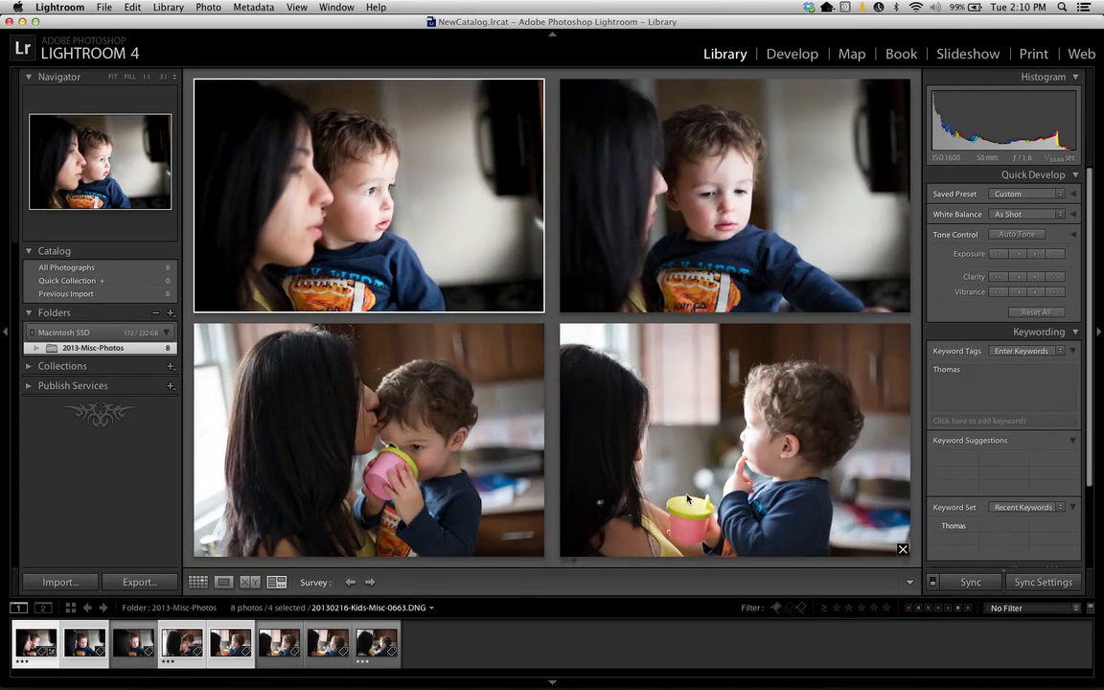
{"action": "key", "text": "g"}
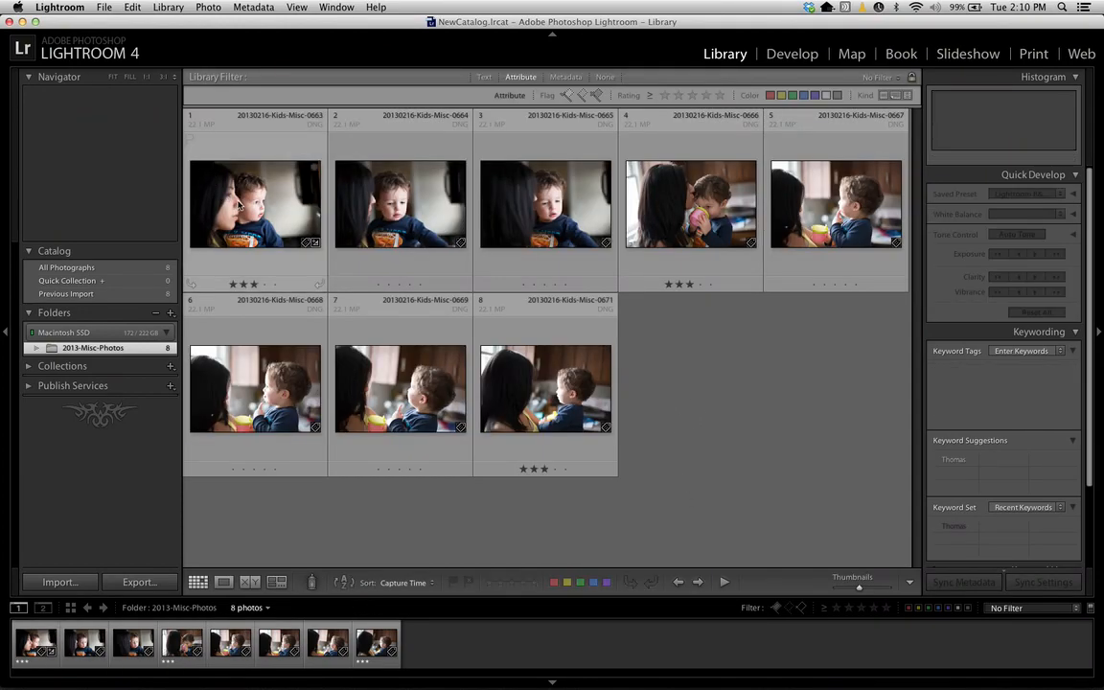
Open photo 0663 in the Develop module, and bring up and close its crop overlay without cropping.
{"action": "left_click", "coordinate": [311, 232]}
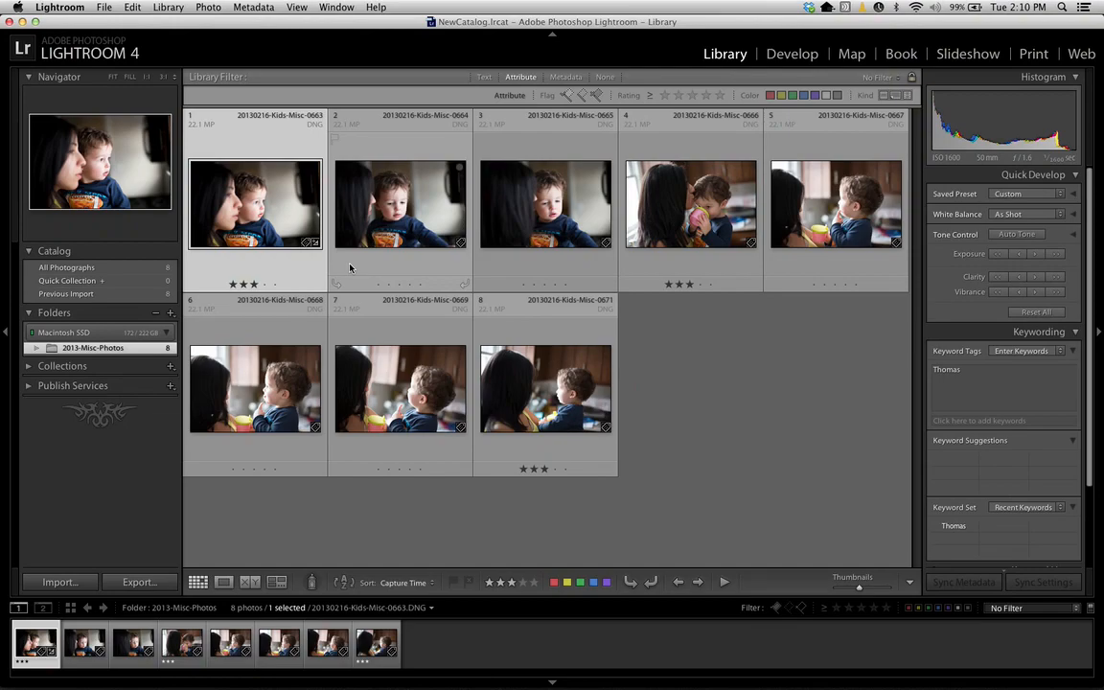
{"action": "key", "text": "d"}
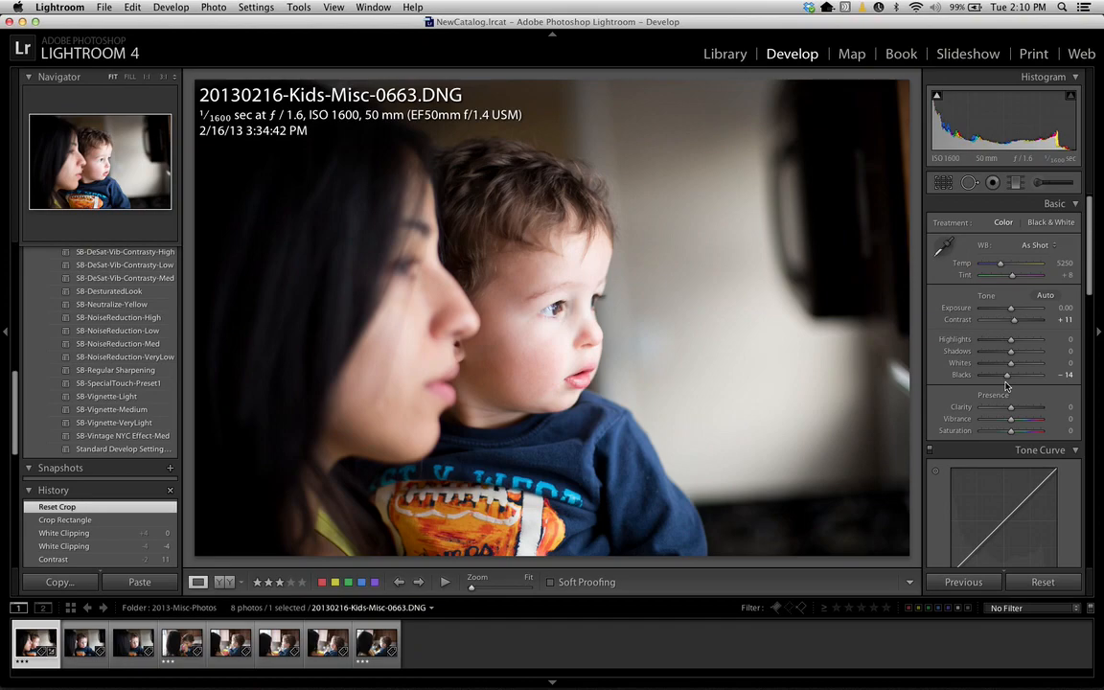
{"action": "key", "text": "r"}
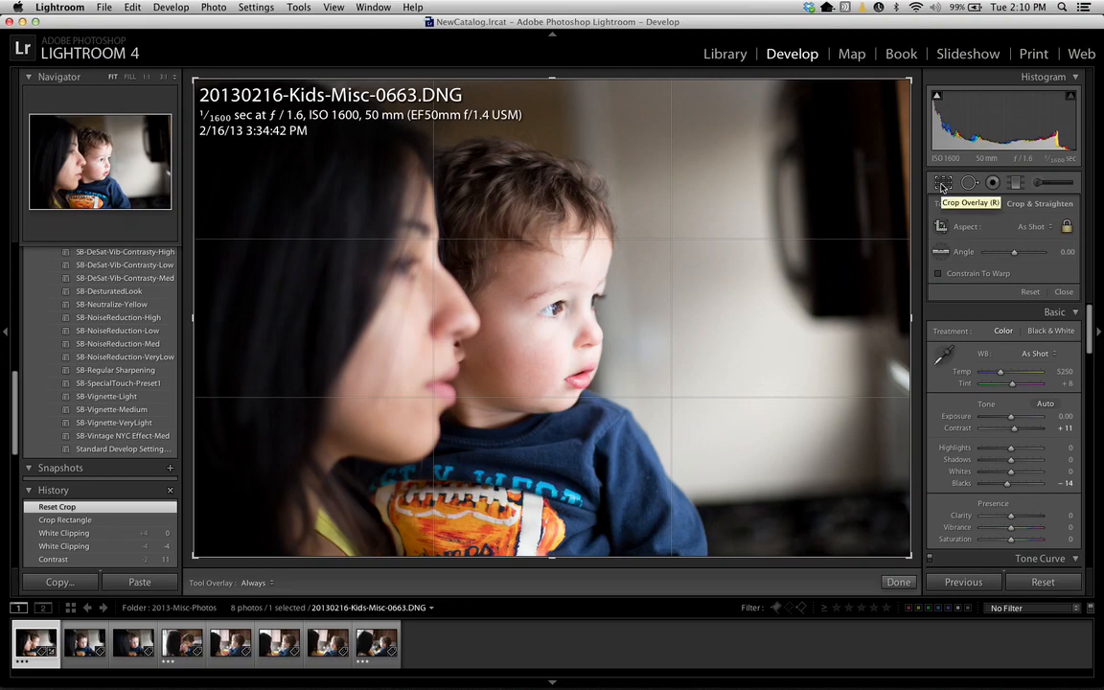
{"action": "left_click", "coordinate": [1064, 292]}
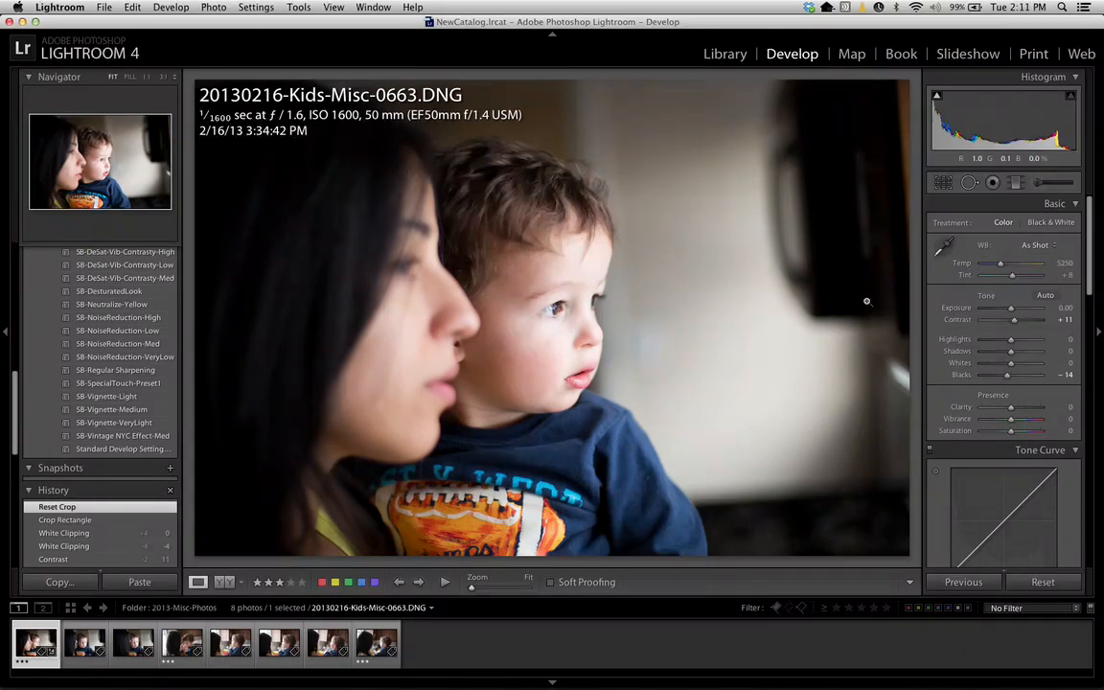
Cycle through the full-screen display modes and return to the normal window.
{"action": "key", "text": "f"}
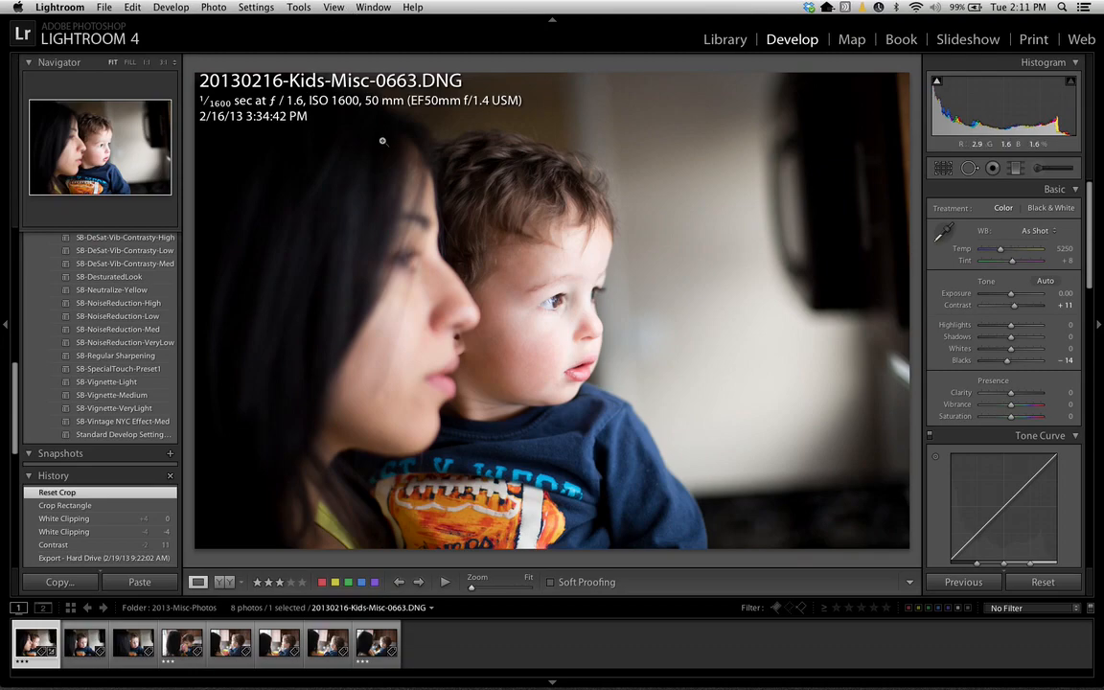
{"action": "key", "text": "f"}
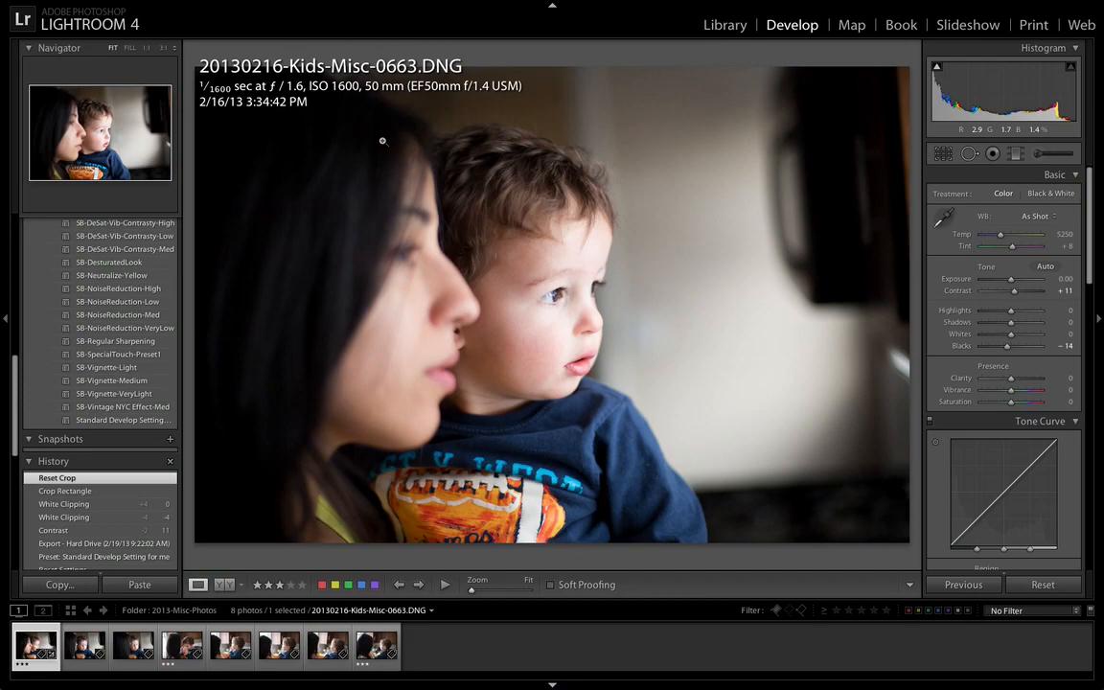
{"action": "key", "text": "f"}
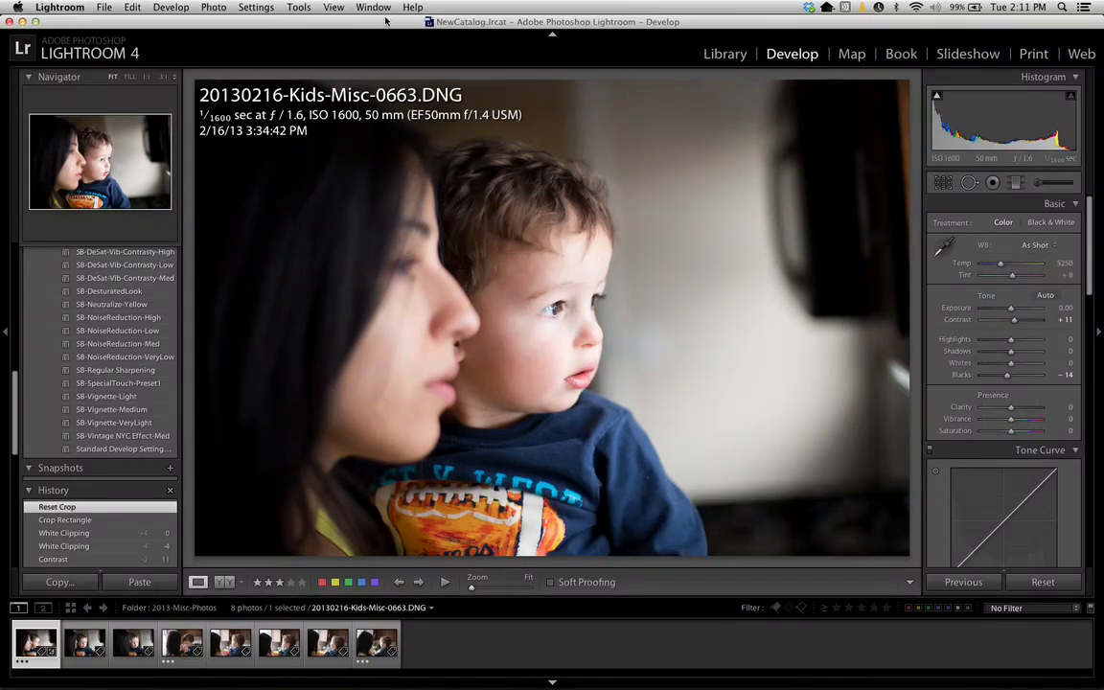
{"action": "left_click_drag", "start_coordinate": [395, 33], "coordinate": [575, 28]}
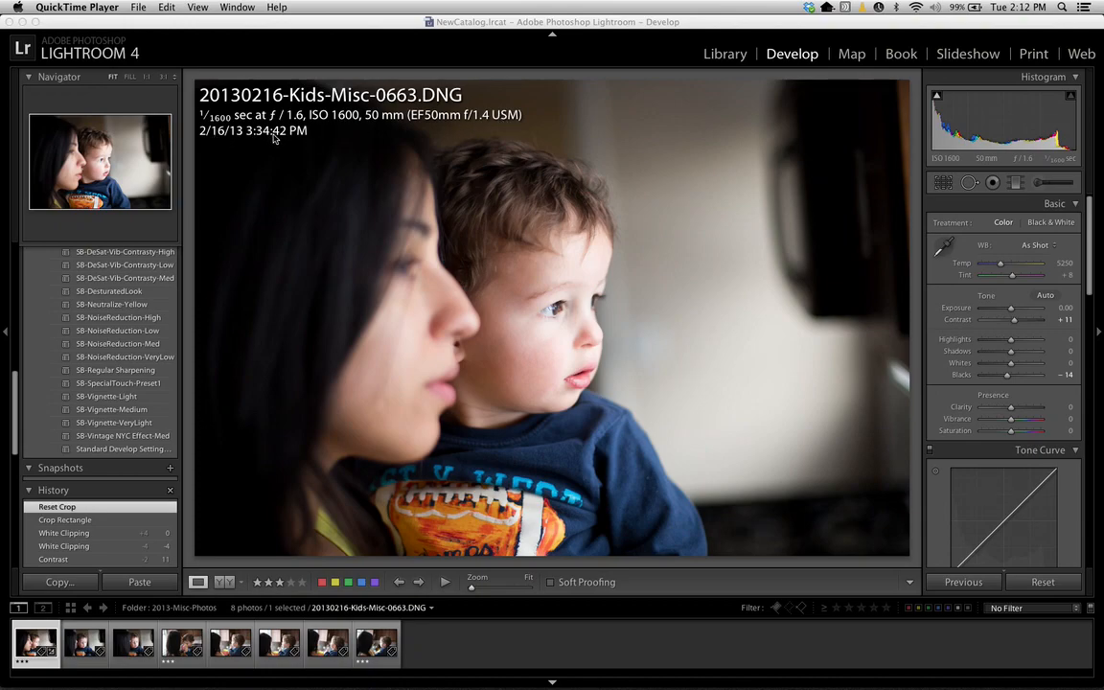
Zoom the photo to 1:1 on the woman's hair and return it to the Fit view.
{"action": "left_click", "coordinate": [338, 163]}
{"action": "left_click", "coordinate": [338, 161]}
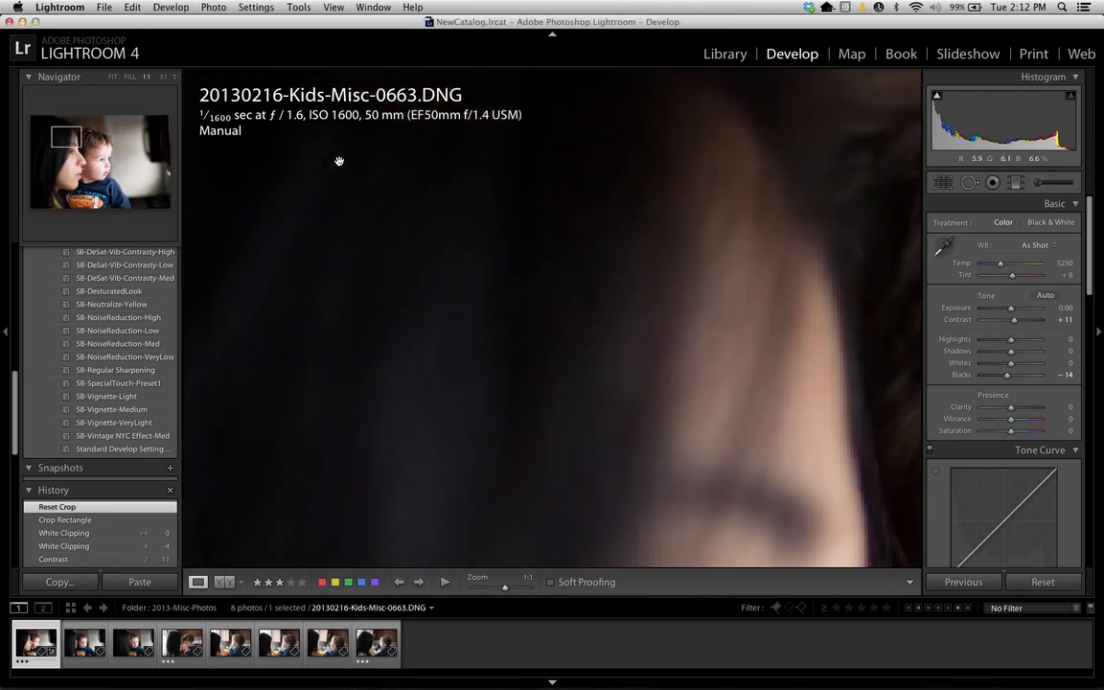
{"action": "left_click", "coordinate": [374, 178]}
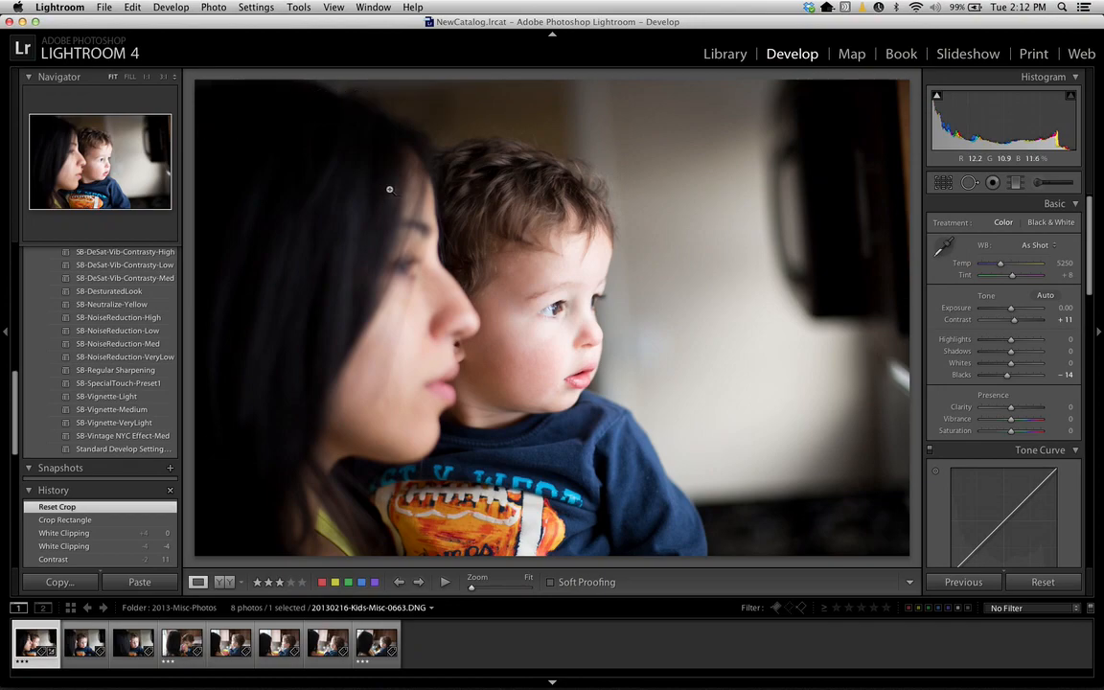
Cycle the photo's info overlay through its variants, ending with the file name, exposure settings and capture date.
{"action": "key", "text": "i"}
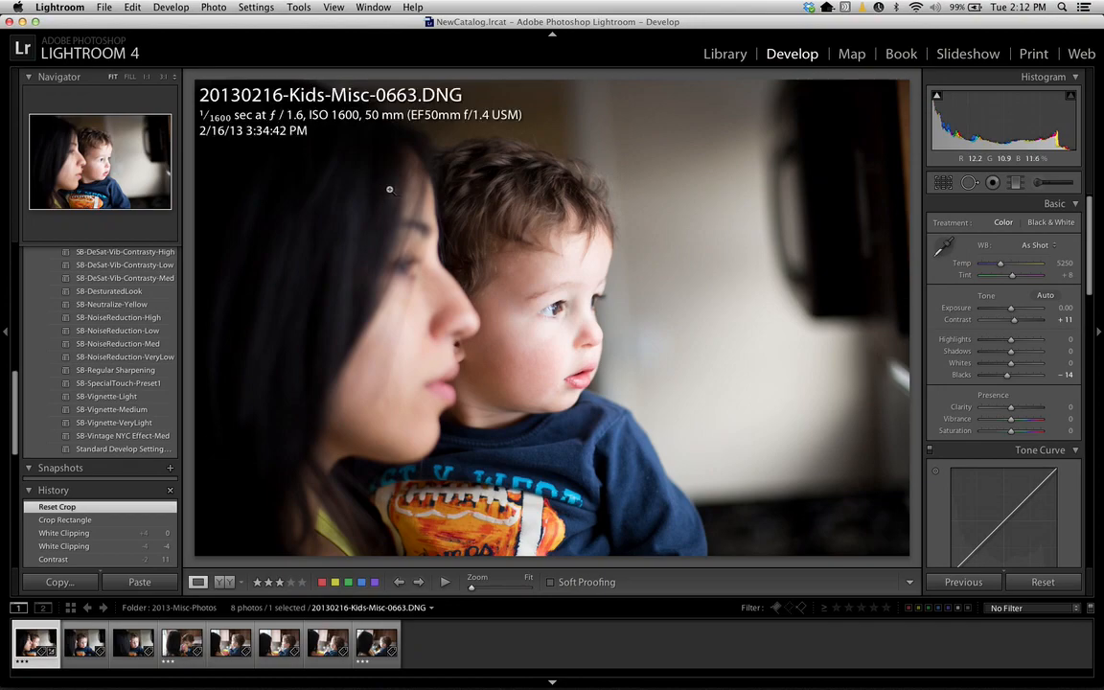
{"action": "key", "text": "i"}
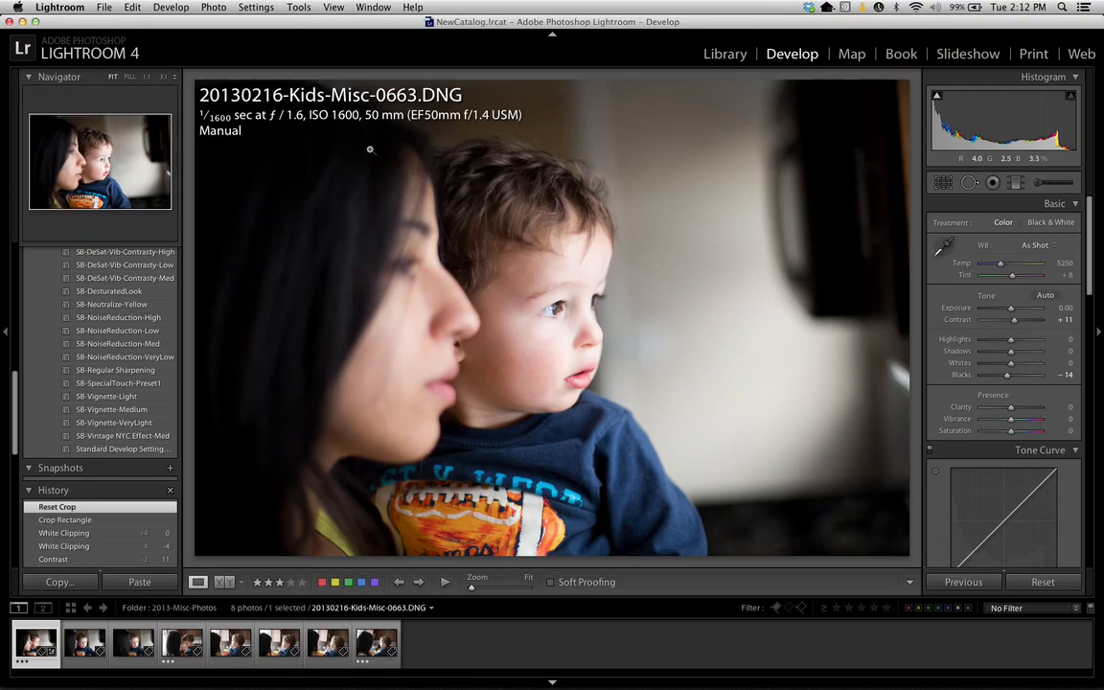
{"action": "key", "text": "i"}
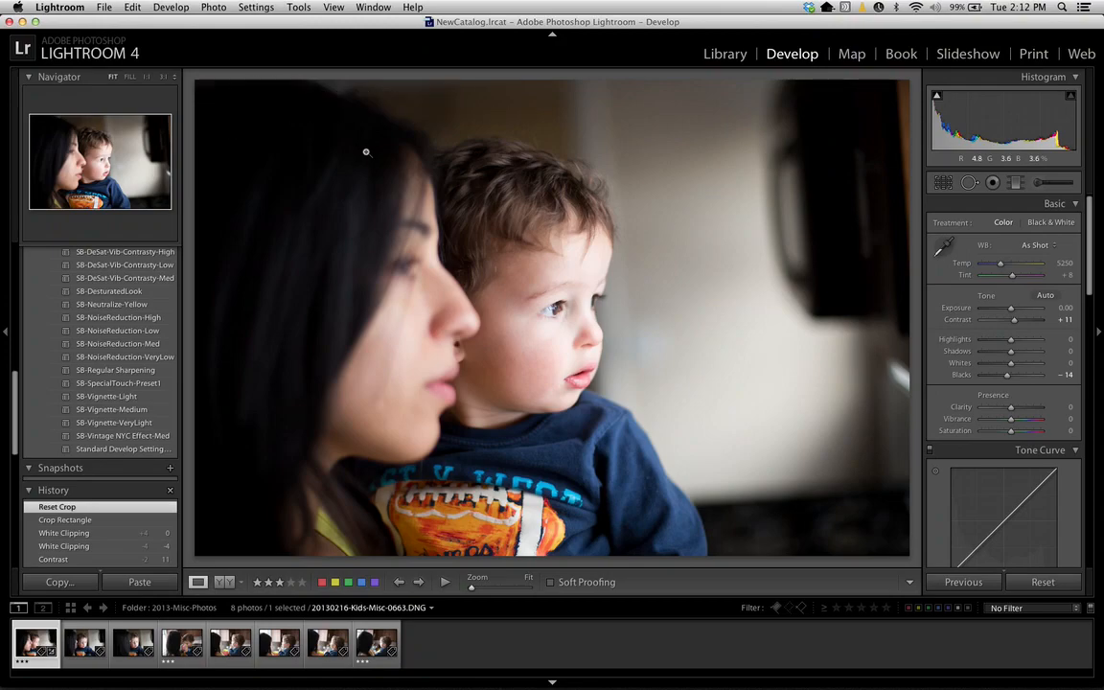
{"action": "key", "text": "i"}
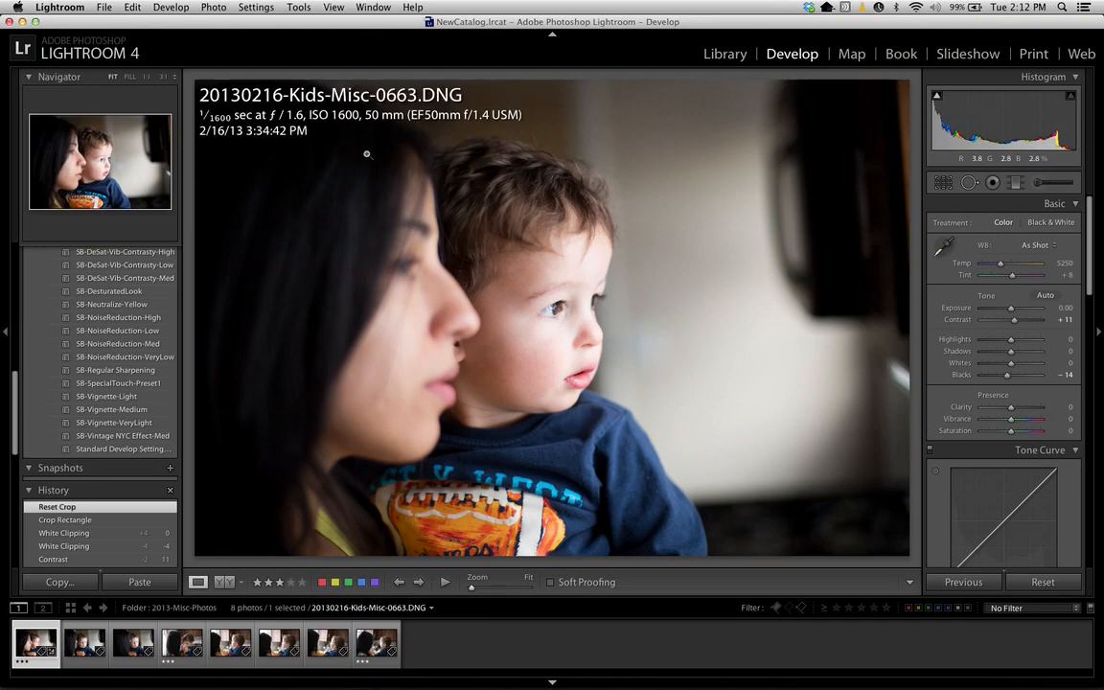
{"action": "key", "text": "i"}
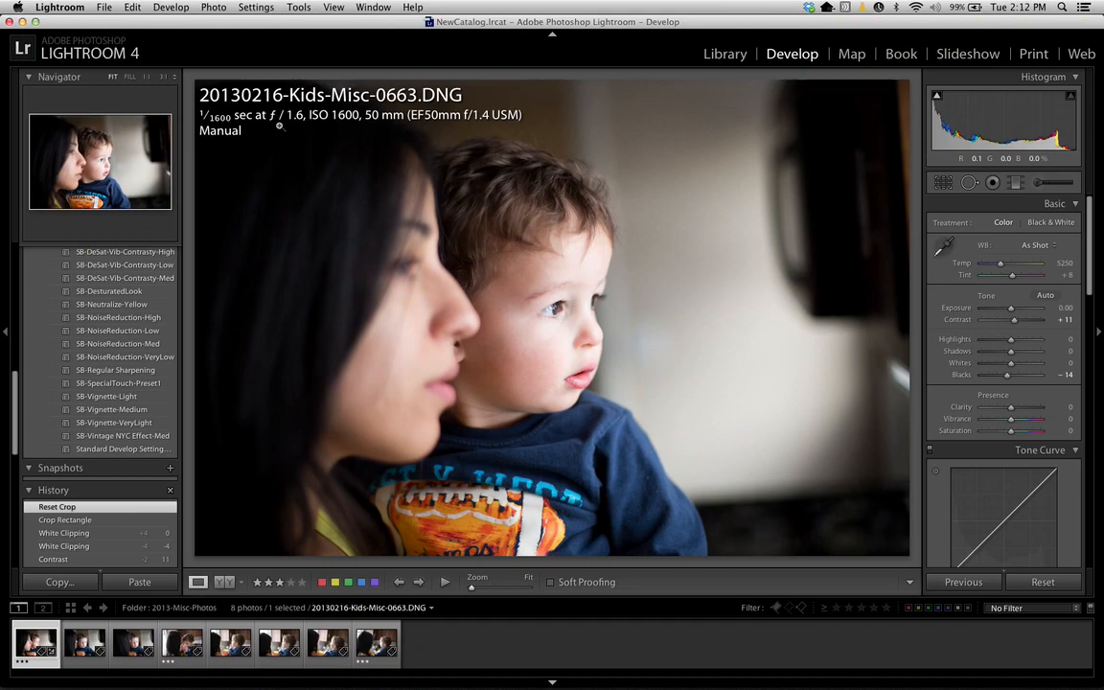
{"action": "key", "text": "i"}
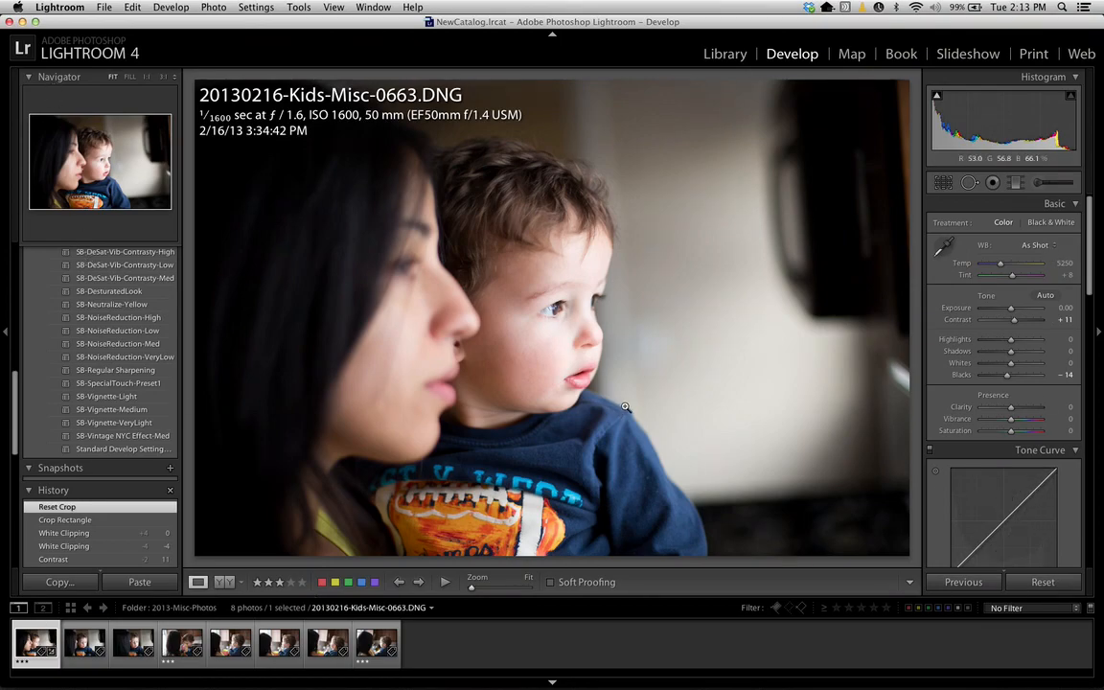
Hide all surrounding panels, view the photo through the dimmed and blacked-out Lights Out modes, and restore the lights and panels.
{"action": "key", "text": "l"}
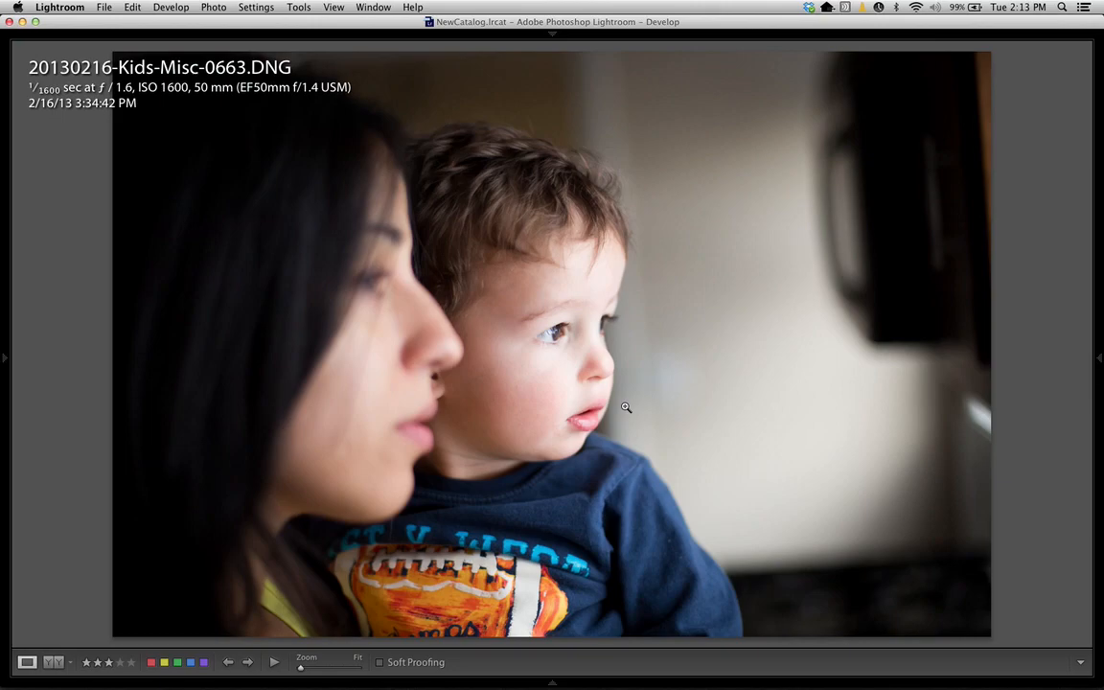
{"action": "key", "text": "l"}
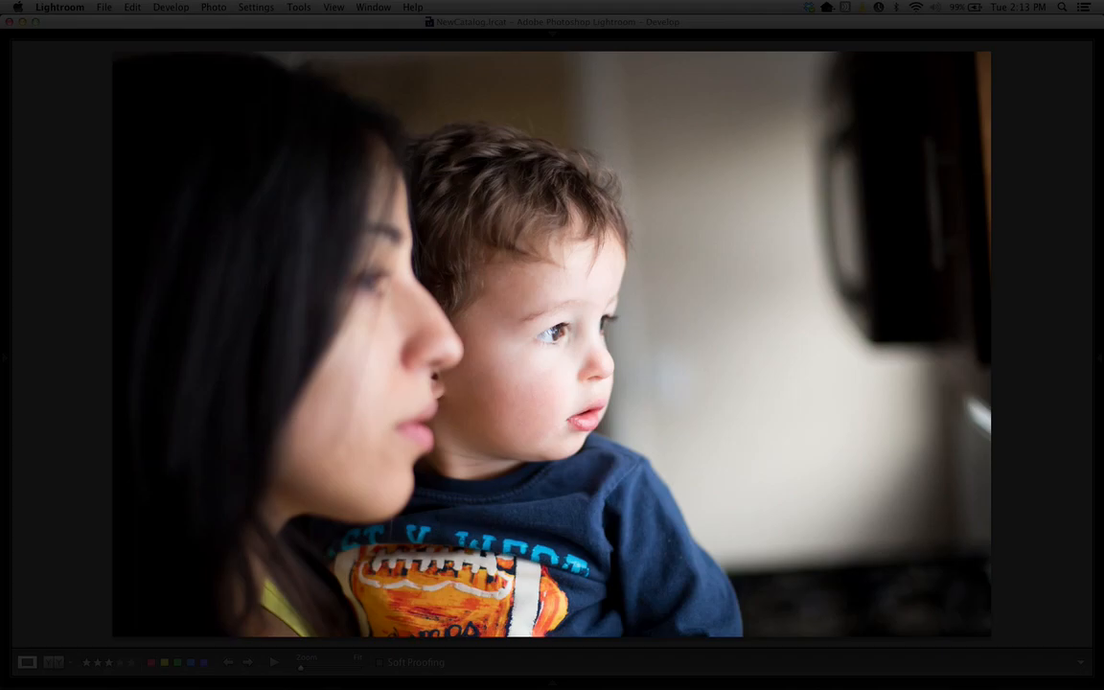
{"action": "key", "text": "l"}
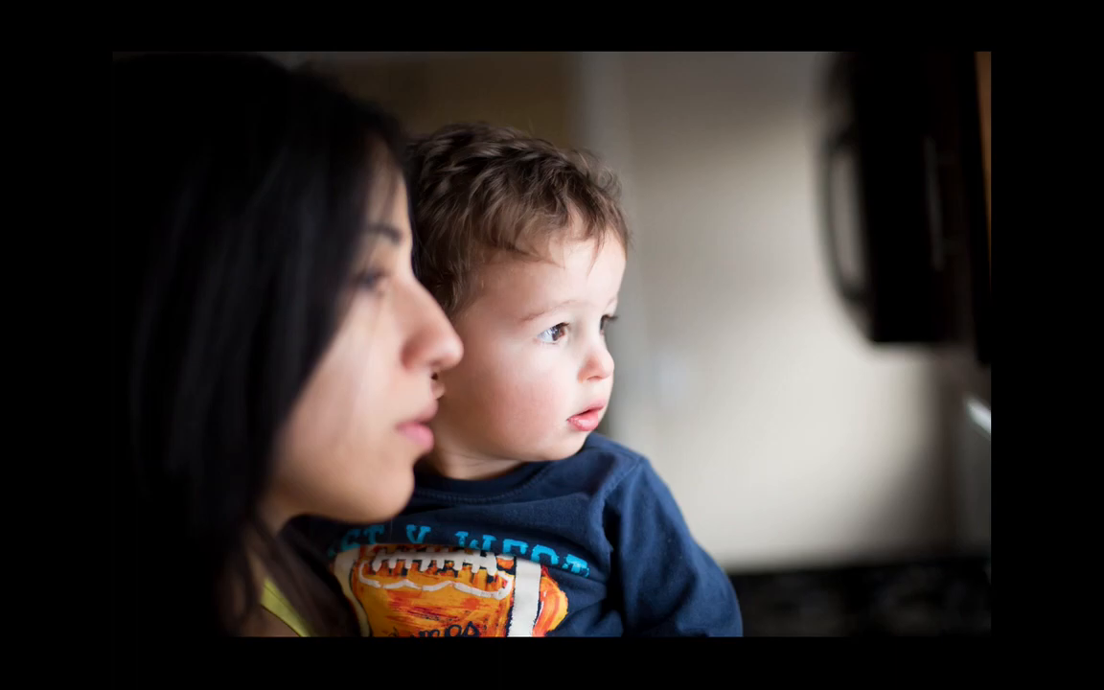
{"action": "key", "text": "l"}
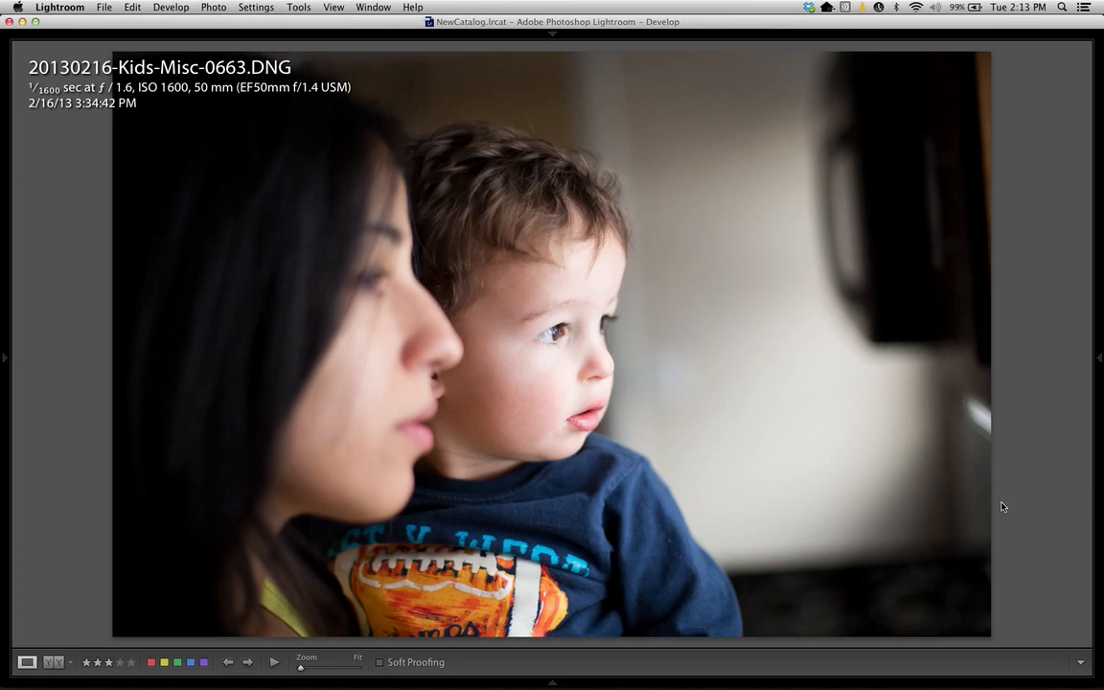
{"action": "key", "text": "shift+Tab"}
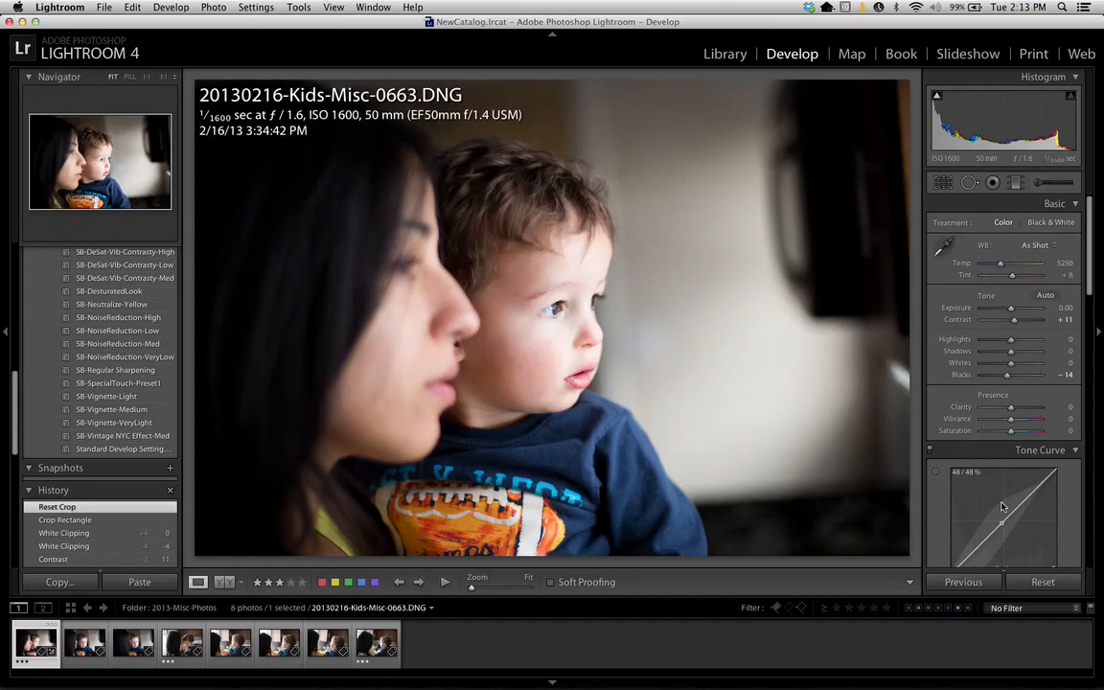
Cycle through Lights Dim and Lights Off with the panels showing, and return to normal lighting.
{"action": "key", "text": "l"}
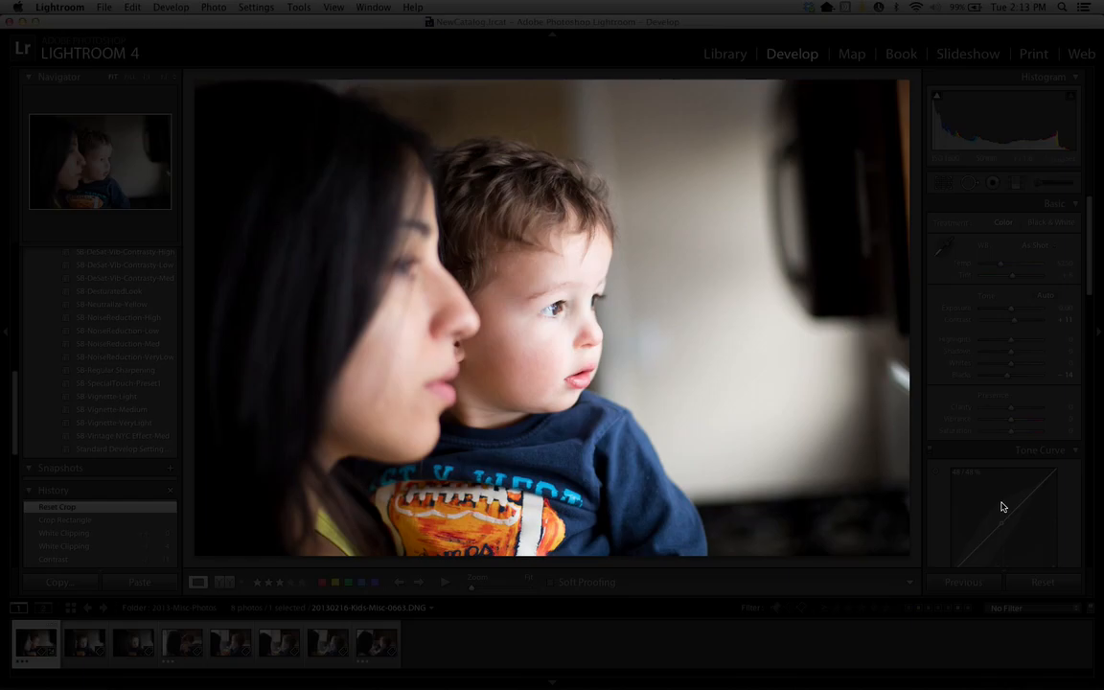
{"action": "key", "text": "l"}
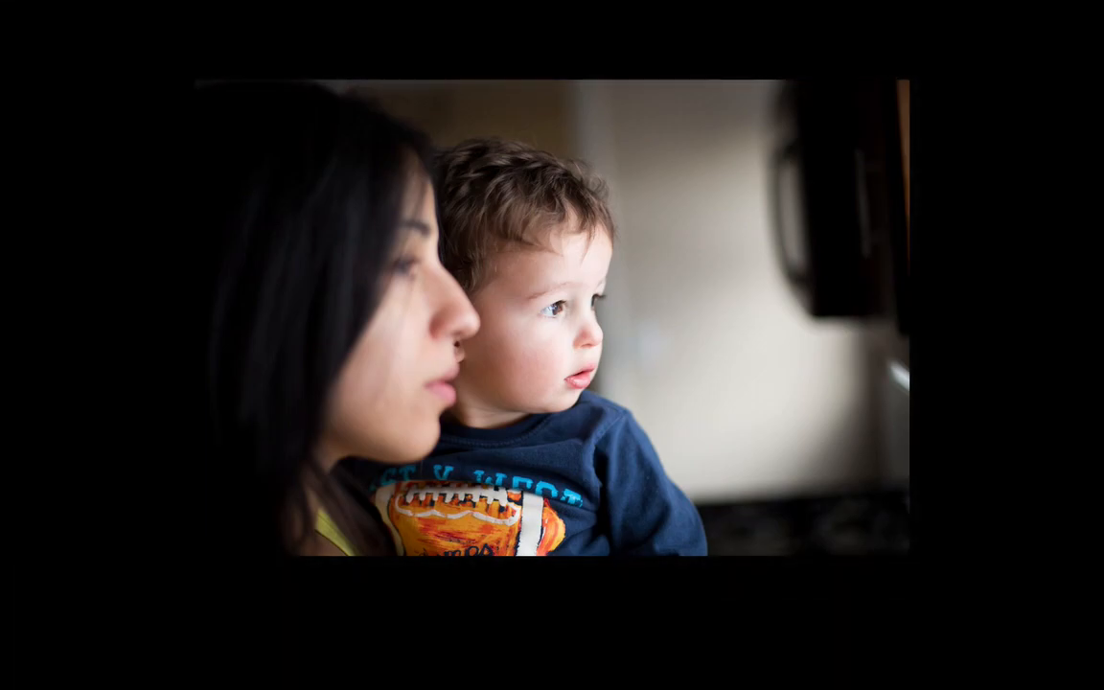
{"action": "key", "text": "l"}
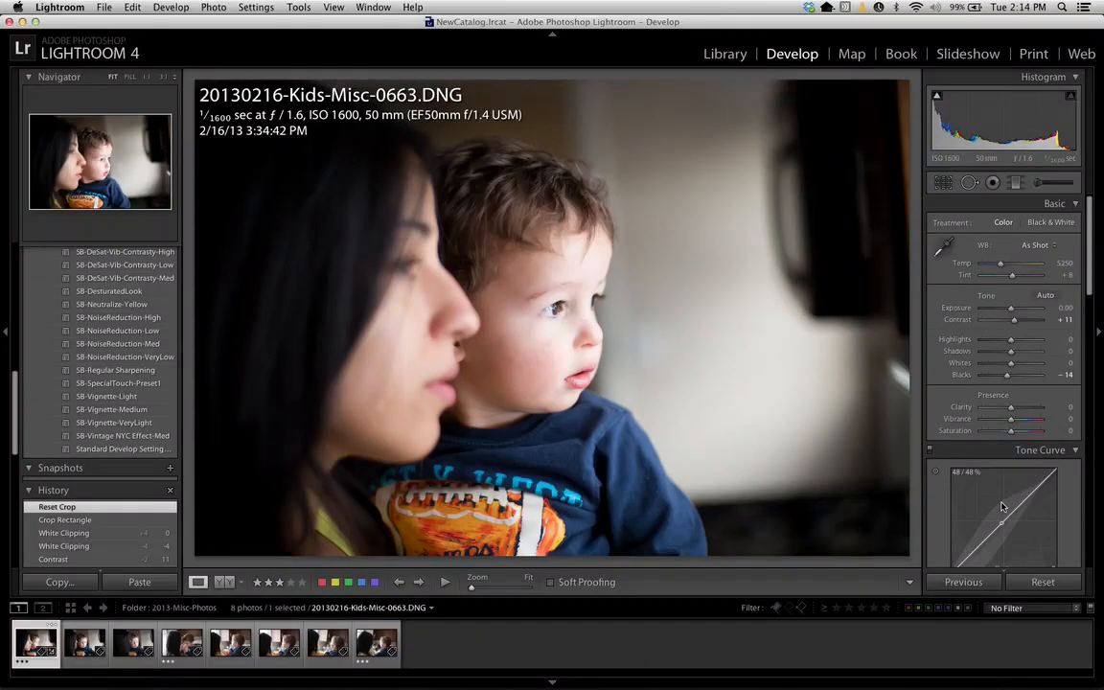